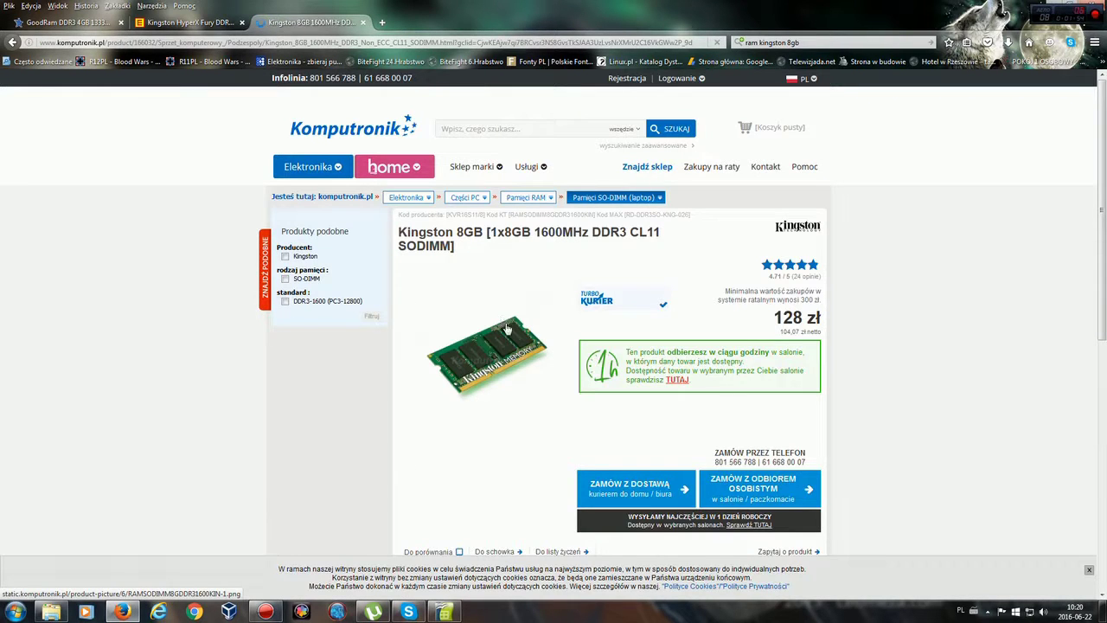
Step: Return to the Google results for "ram kingston 8gb" and open the Sferis product page from the green Kingston module's image result
{"action": "key", "text": "alt+Left"}
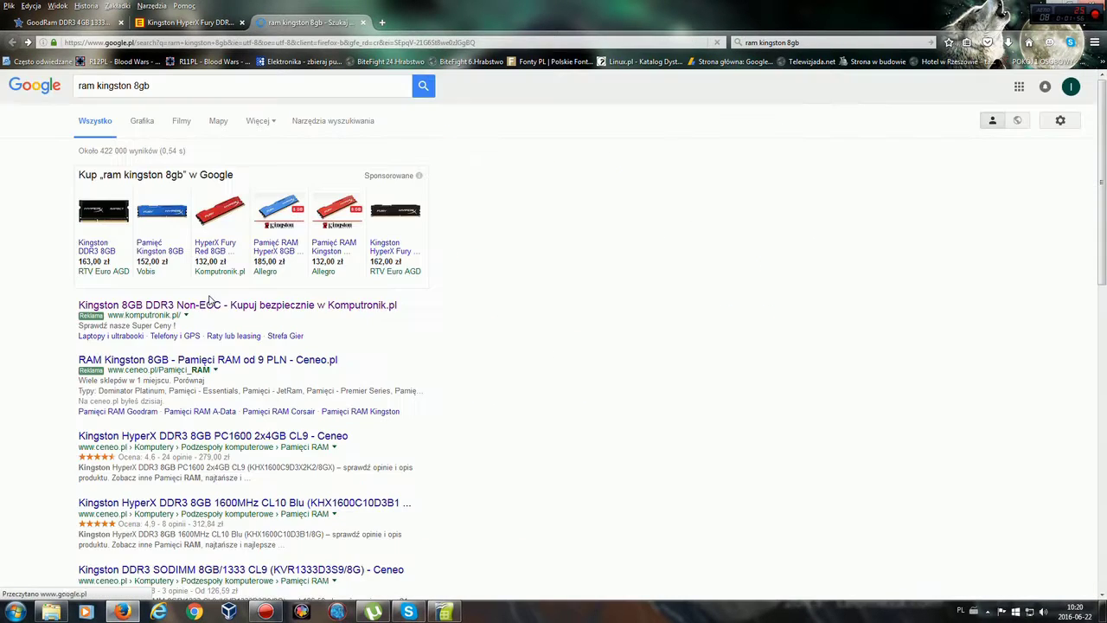
{"action": "scroll", "coordinate": [519, 363], "scroll_direction": "down", "scroll_amount": 3}
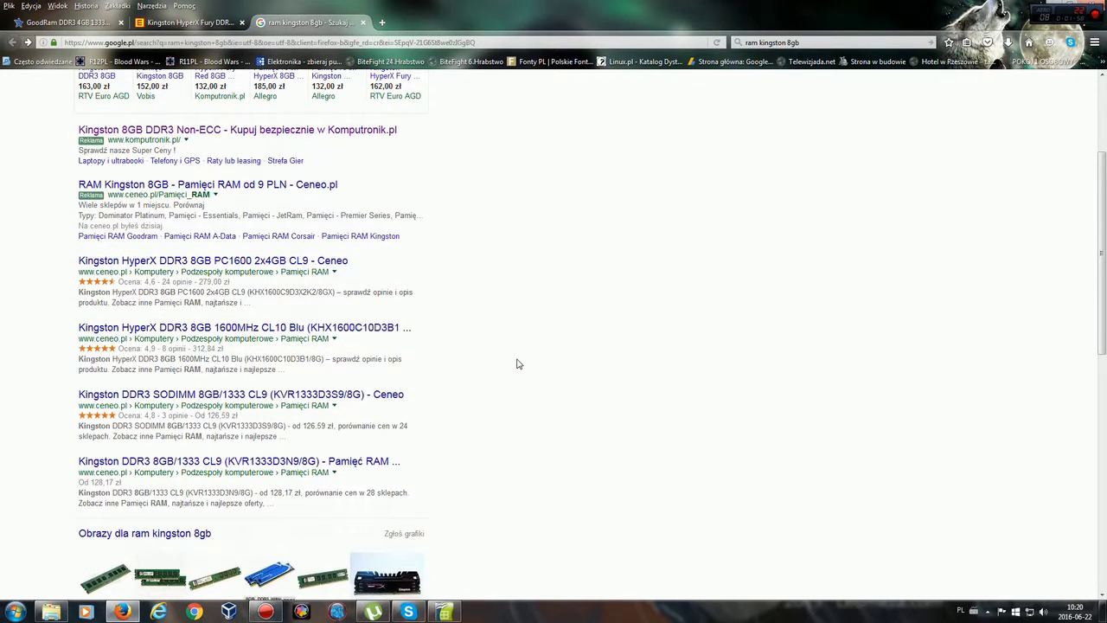
{"action": "scroll", "coordinate": [519, 366], "scroll_direction": "down", "scroll_amount": 3}
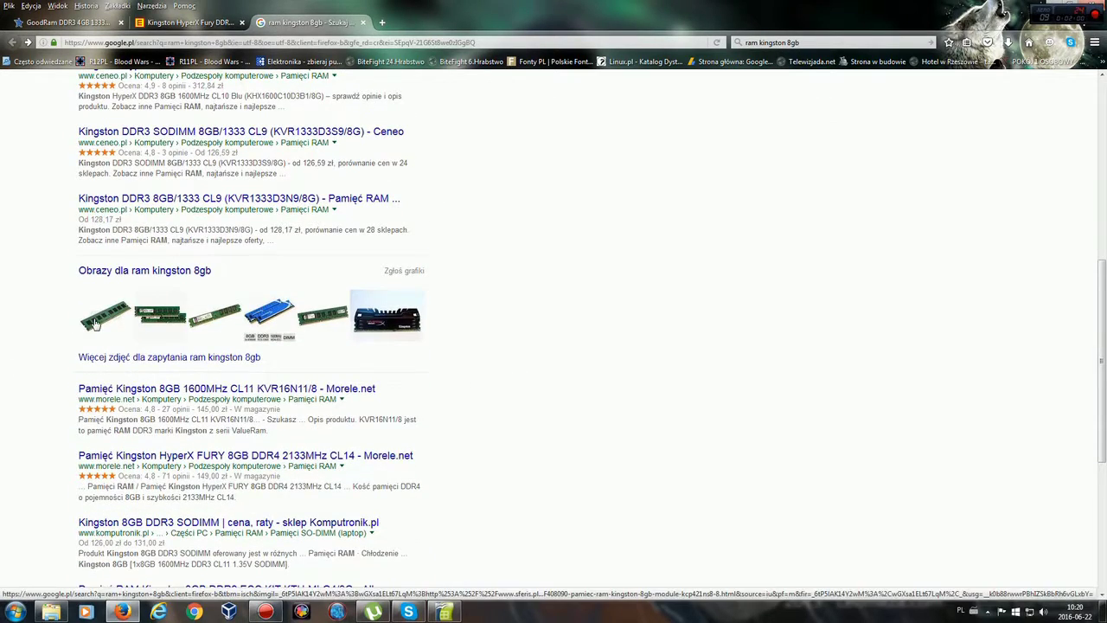
{"action": "left_click", "coordinate": [97, 323]}
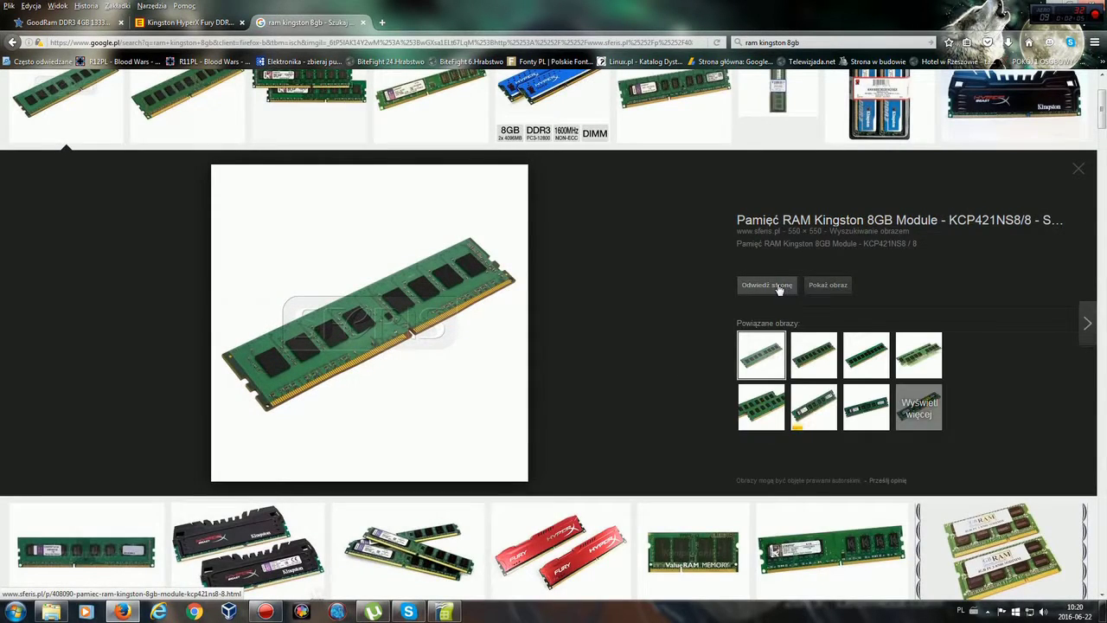
{"action": "left_click", "coordinate": [767, 284]}
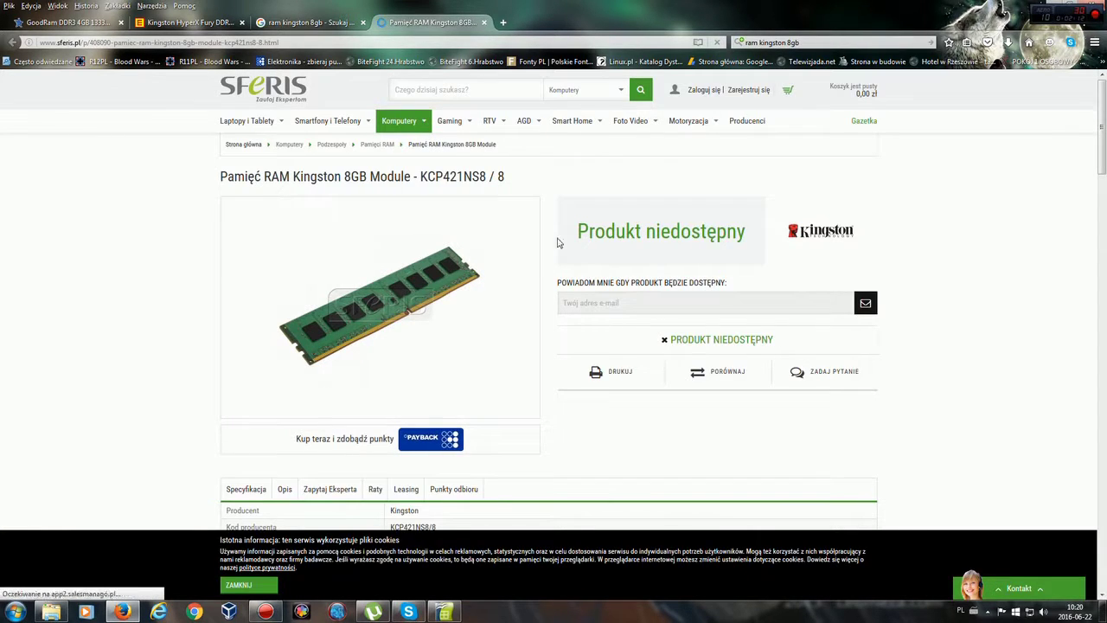
Step: Copy the model code KCP421NS8 from the product title
{"action": "left_click_drag", "start_coordinate": [492, 176], "coordinate": [424, 178]}
{"action": "right_click", "coordinate": [433, 176]}
{"action": "left_click", "coordinate": [447, 188]}
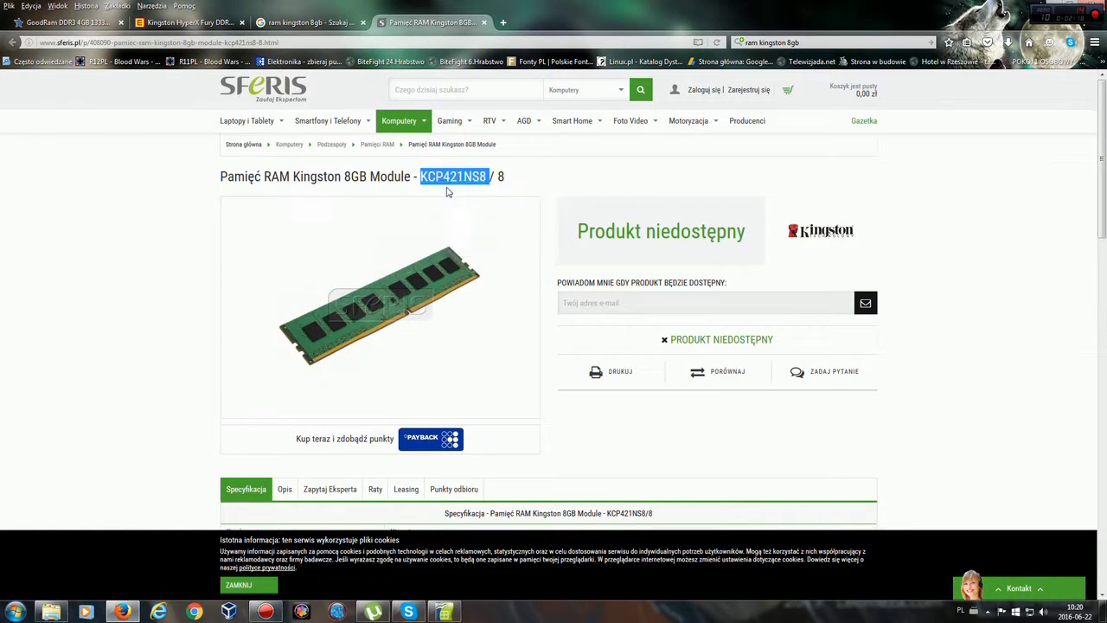
Step: Switch to OpenOffice Calc and replace "KINGSTON KVR800D2N6/1G" in cell B3 with "KCP421NS8 kigson"
{"action": "left_click", "coordinate": [444, 611]}
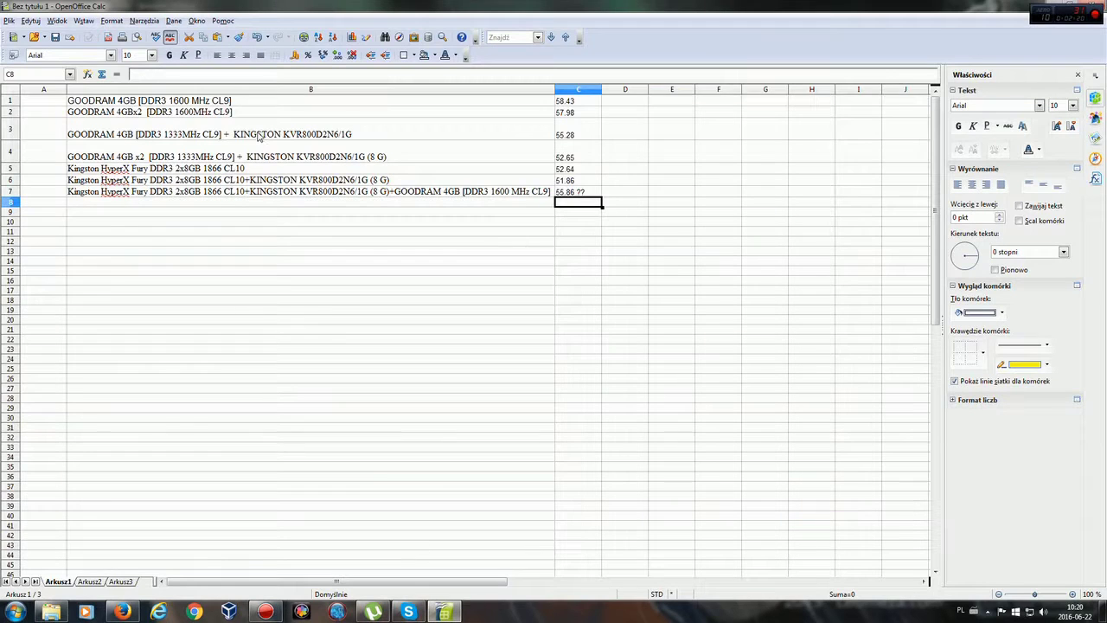
{"action": "left_click", "coordinate": [364, 136]}
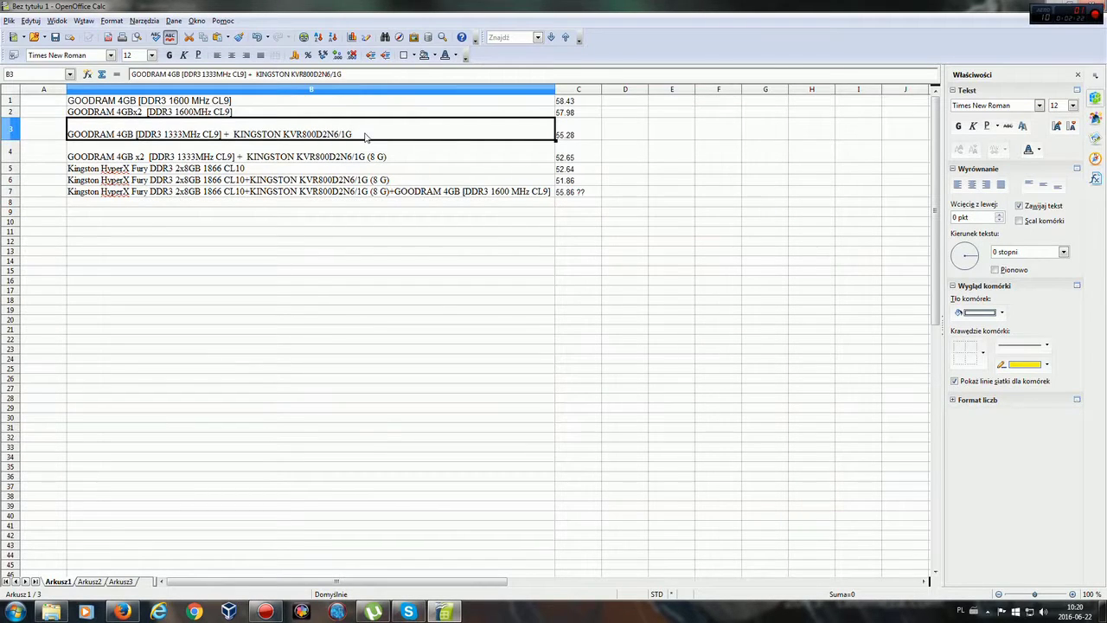
{"action": "right_click", "coordinate": [365, 136]}
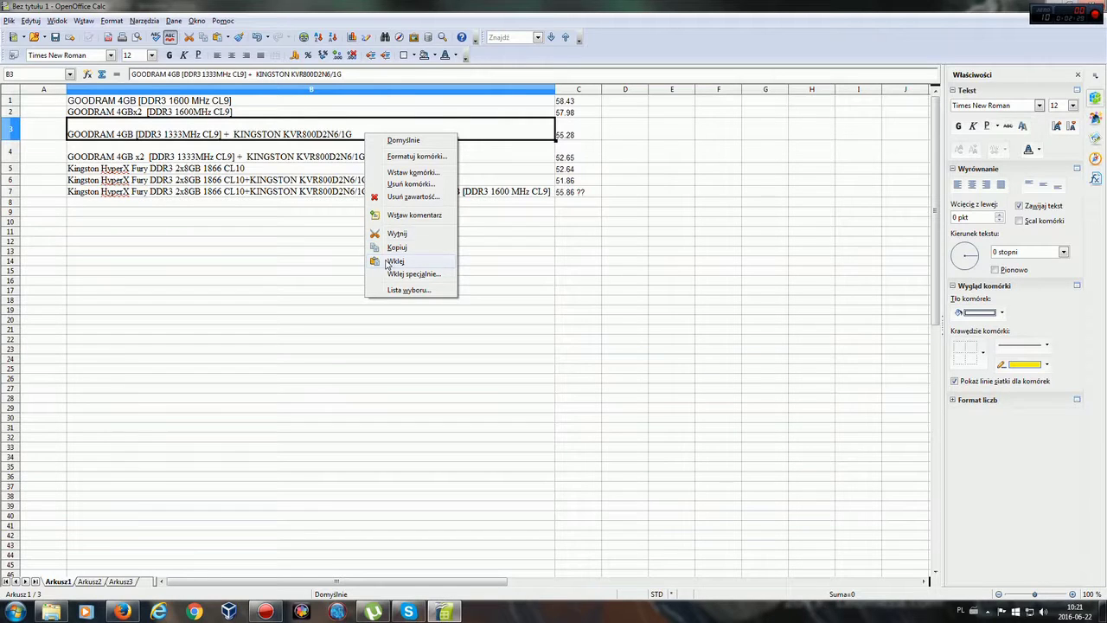
{"action": "left_click", "coordinate": [363, 76]}
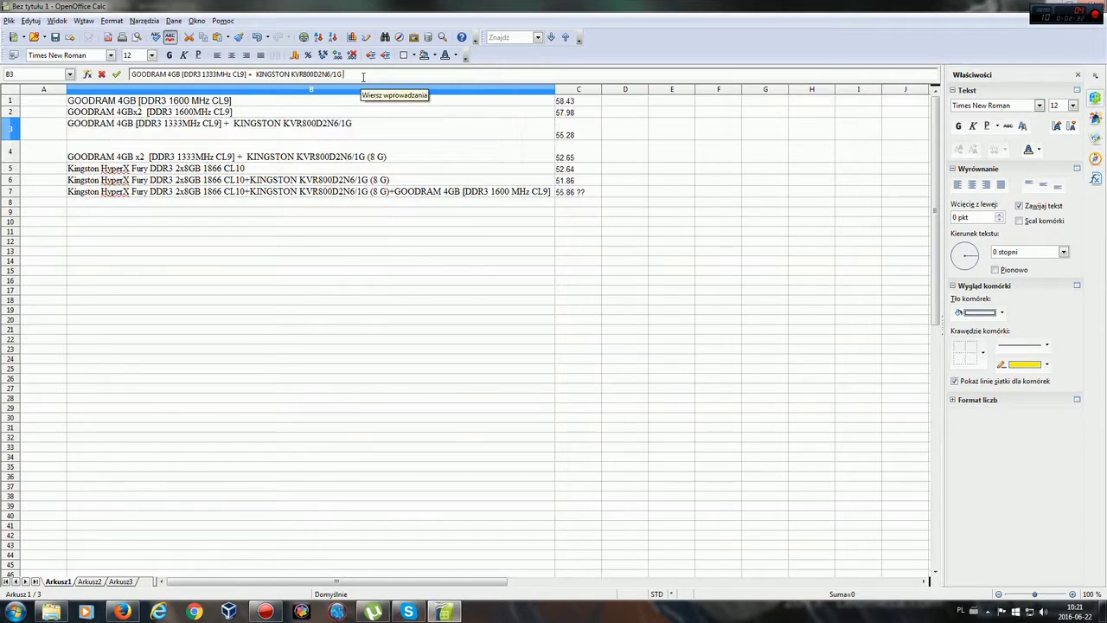
{"action": "key", "text": "BackSpace"}
{"action": "key", "text": "BackSpace"}
{"action": "key", "text": "BackSpace"}
{"action": "key", "text": "BackSpace"}
{"action": "key", "text": "BackSpace"}
{"action": "key", "text": "BackSpace"}
{"action": "key", "text": "BackSpace"}
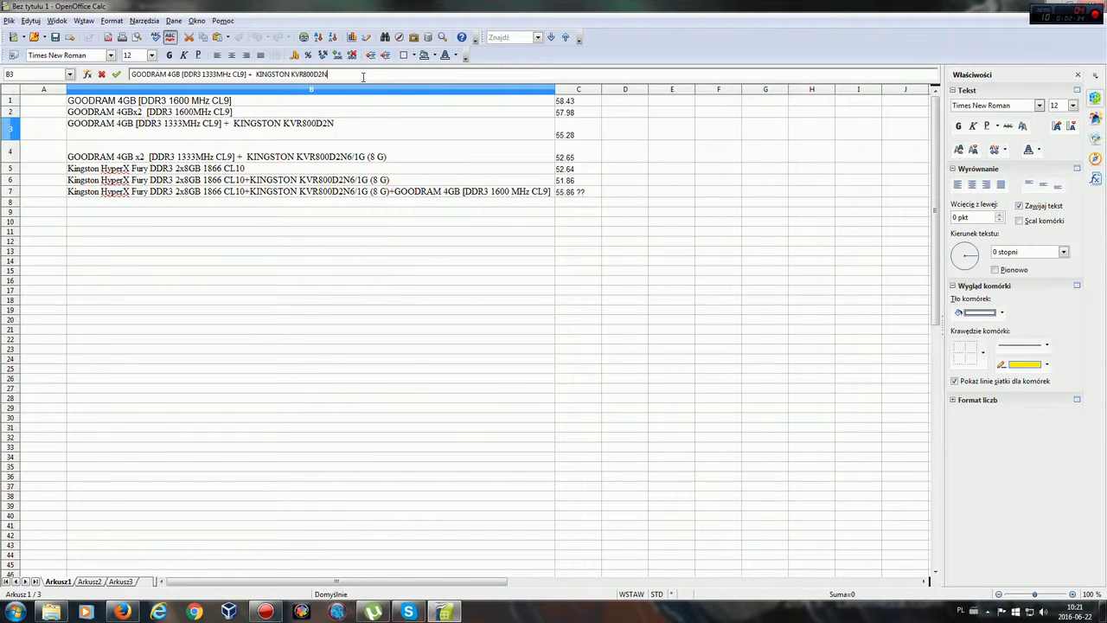
{"action": "key", "text": "BackSpace"}
{"action": "key", "text": "BackSpace"}
{"action": "key", "text": "BackSpace"}
{"action": "key", "text": "BackSpace"}
{"action": "key", "text": "BackSpace"}
{"action": "key", "text": "BackSpace"}
{"action": "key", "text": "BackSpace"}
{"action": "key", "text": "BackSpace"}
{"action": "key", "text": "BackSpace"}
{"action": "key", "text": "BackSpace"}
{"action": "key", "text": "BackSpace"}
{"action": "key", "text": "BackSpace"}
{"action": "key", "text": "BackSpace"}
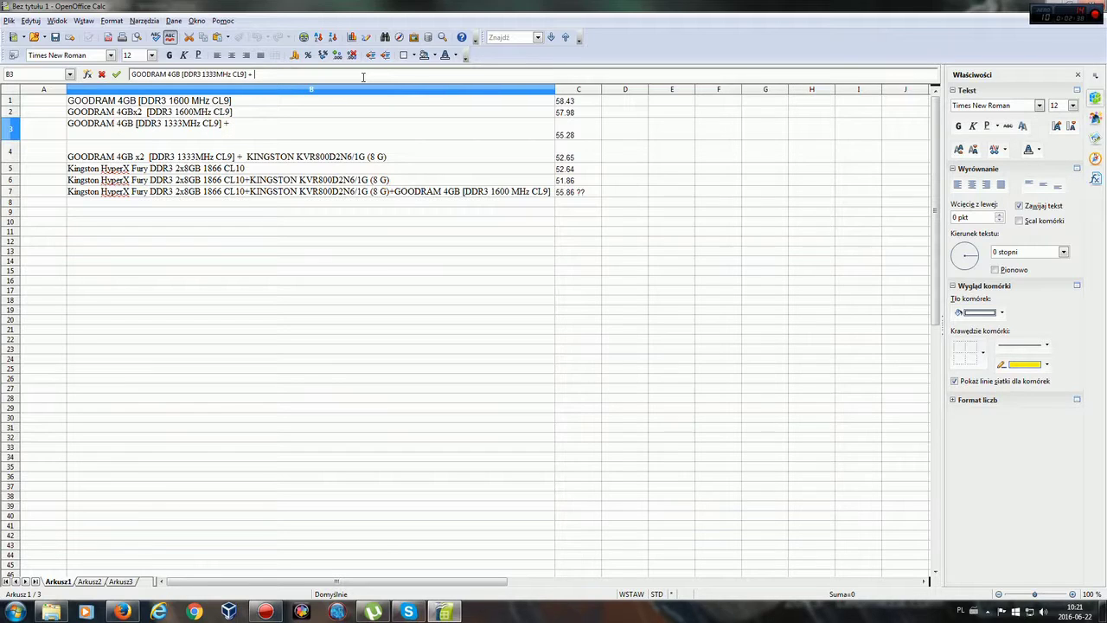
{"action": "key", "text": "ctrl+v"}
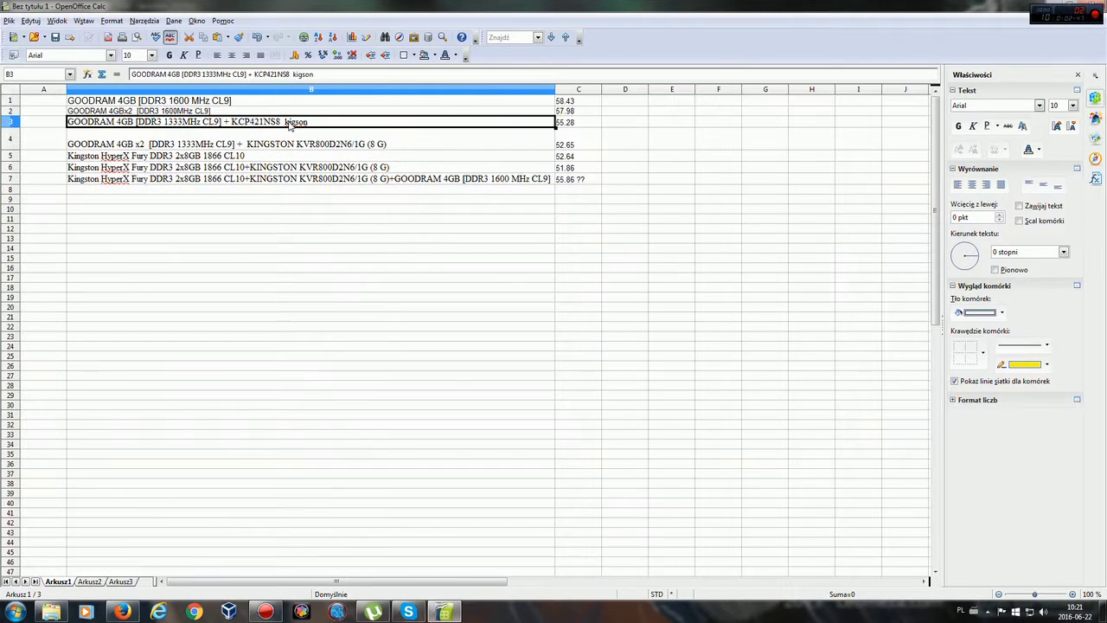
Step: Correct the misspelled word "kigson" in cell B3 to "kingston" and copy the text "KCP421NS8 kingston"
{"action": "right_click", "coordinate": [295, 123]}
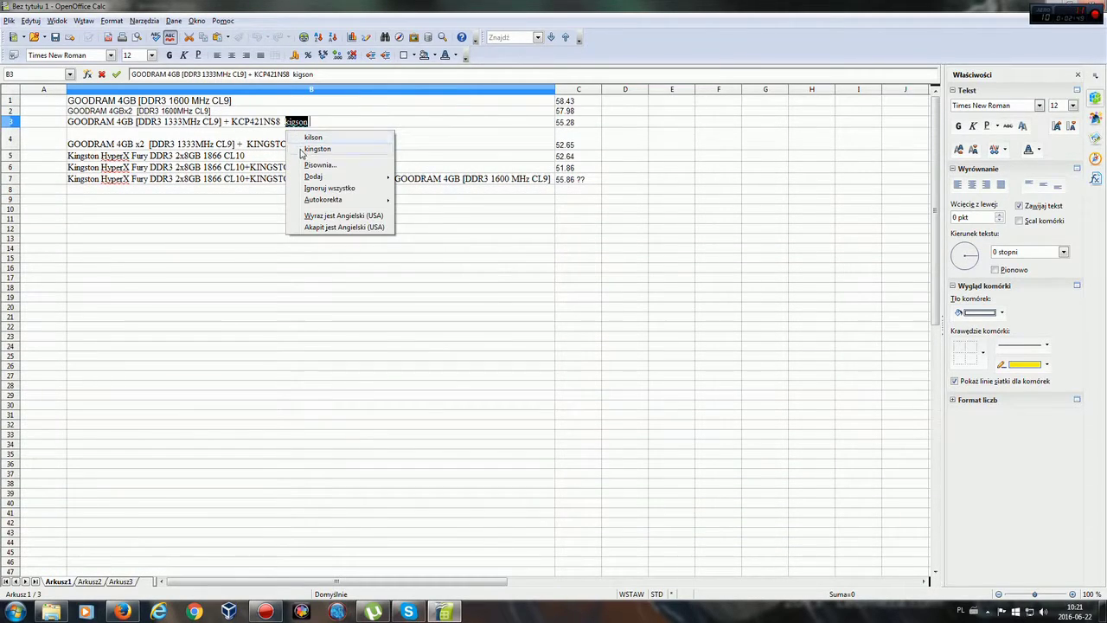
{"action": "left_click", "coordinate": [303, 149]}
{"action": "left_click_drag", "start_coordinate": [322, 74], "coordinate": [254, 74]}
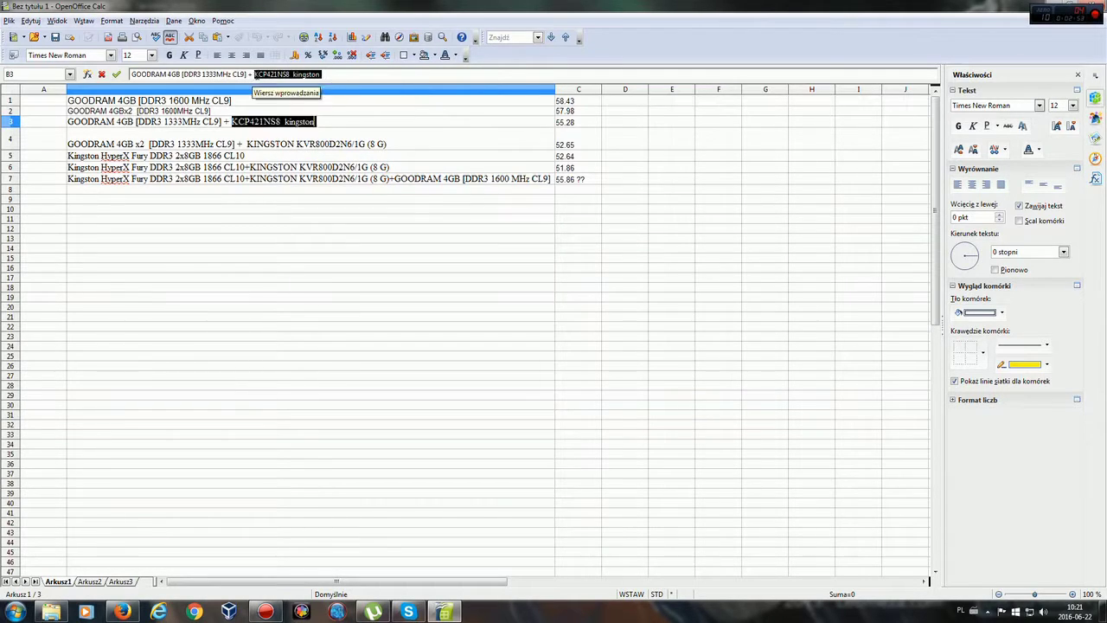
{"action": "right_click", "coordinate": [284, 123]}
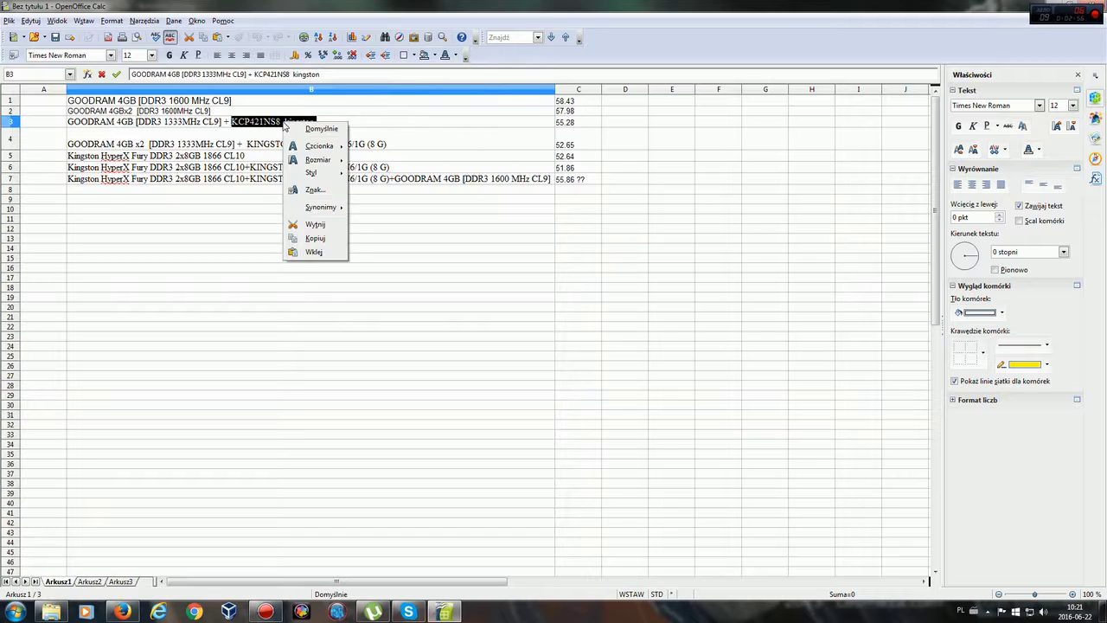
{"action": "left_click", "coordinate": [305, 240]}
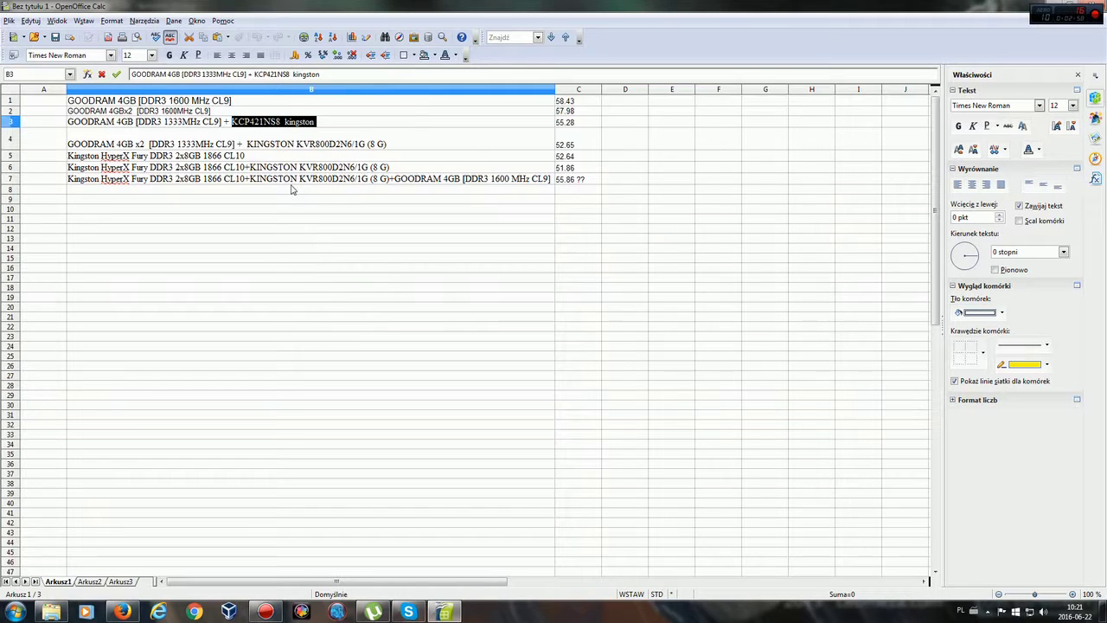
Step: Replace "KINGSTON KVR800D2N6/1G (8 G)" in cell B4 with the copied "KCP421NS8 kingston"
{"action": "left_click", "coordinate": [401, 148]}
{"action": "left_click_drag", "start_coordinate": [368, 74], "coordinate": [265, 74]}
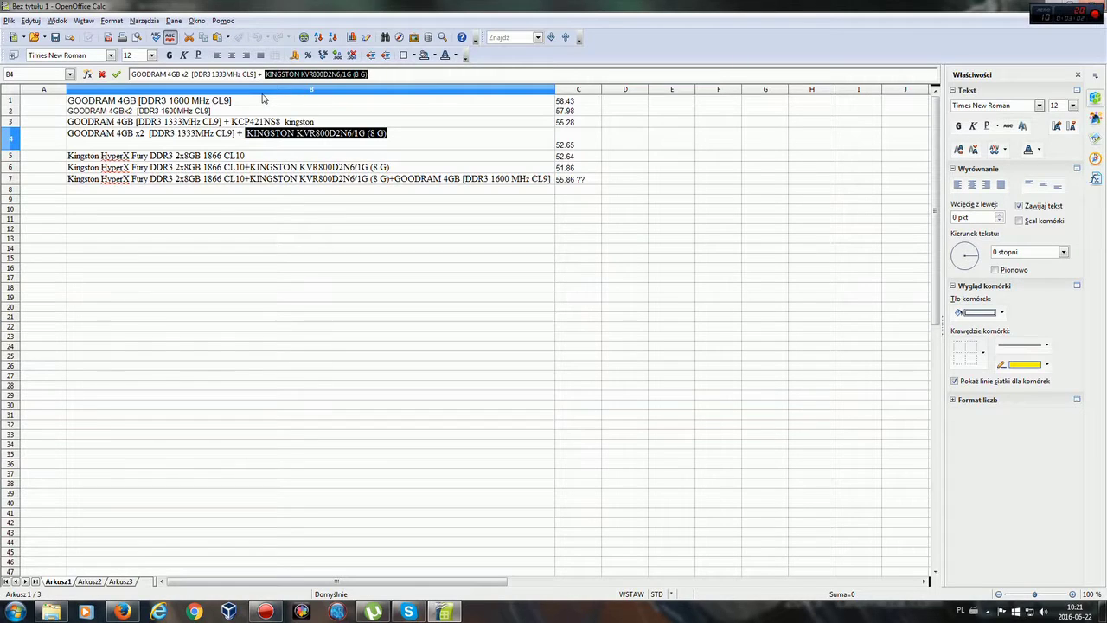
{"action": "key", "text": "Delete"}
{"action": "key", "text": "ctrl+v"}
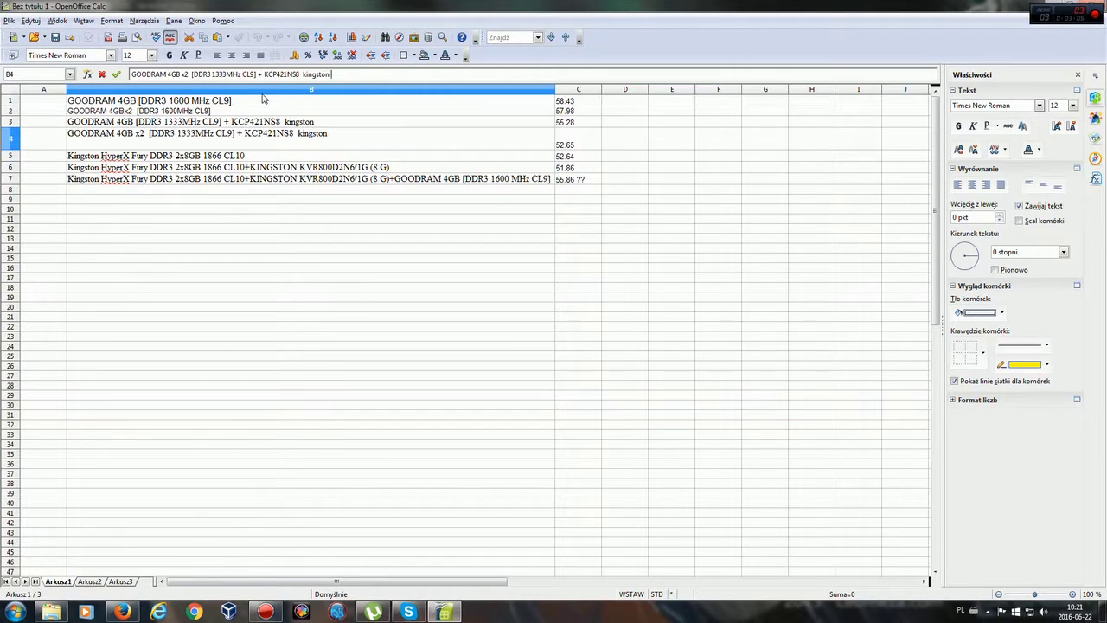
Step: Replace "KINGSTON KVR800D2N6/1G (8 G)" in cell B6 with "KCP421NS8 kingston"
{"action": "left_click", "coordinate": [336, 169]}
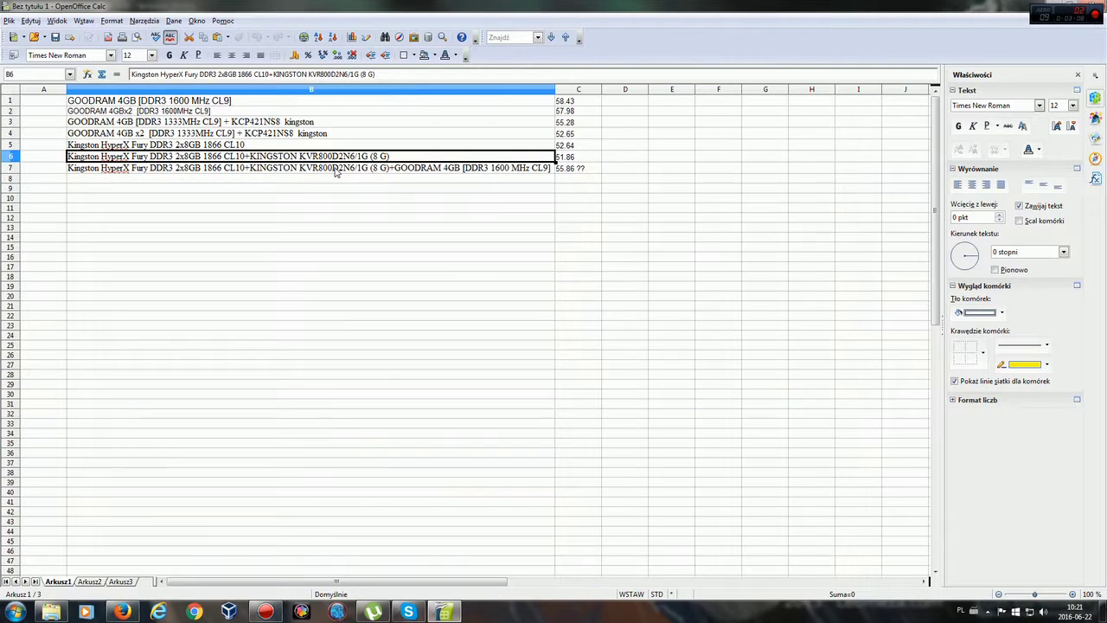
{"action": "right_click", "coordinate": [339, 164]}
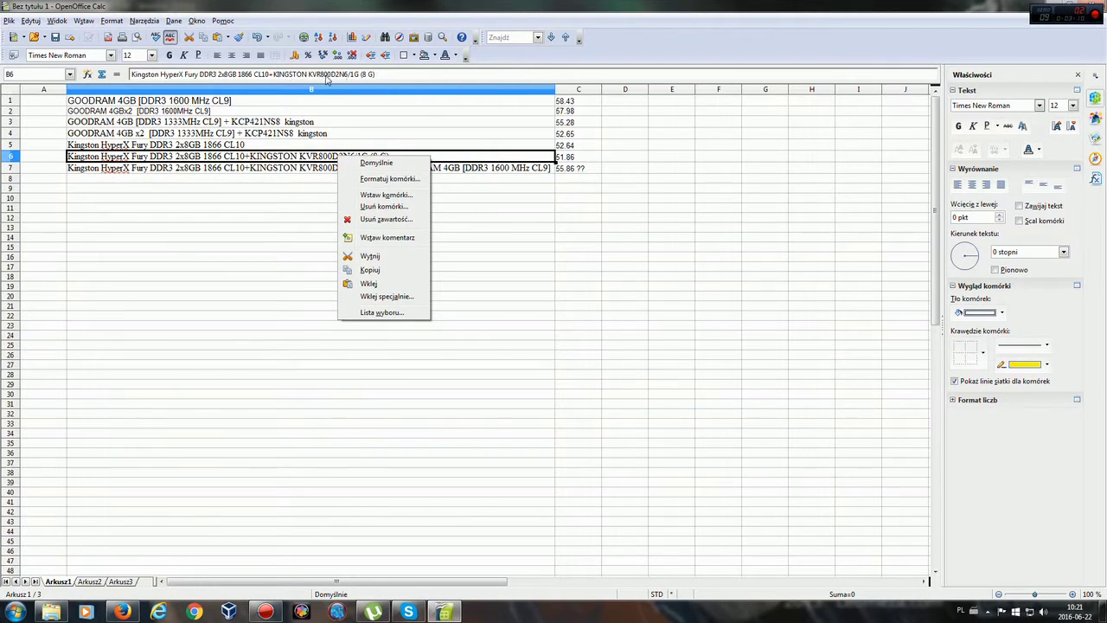
{"action": "left_click", "coordinate": [387, 76]}
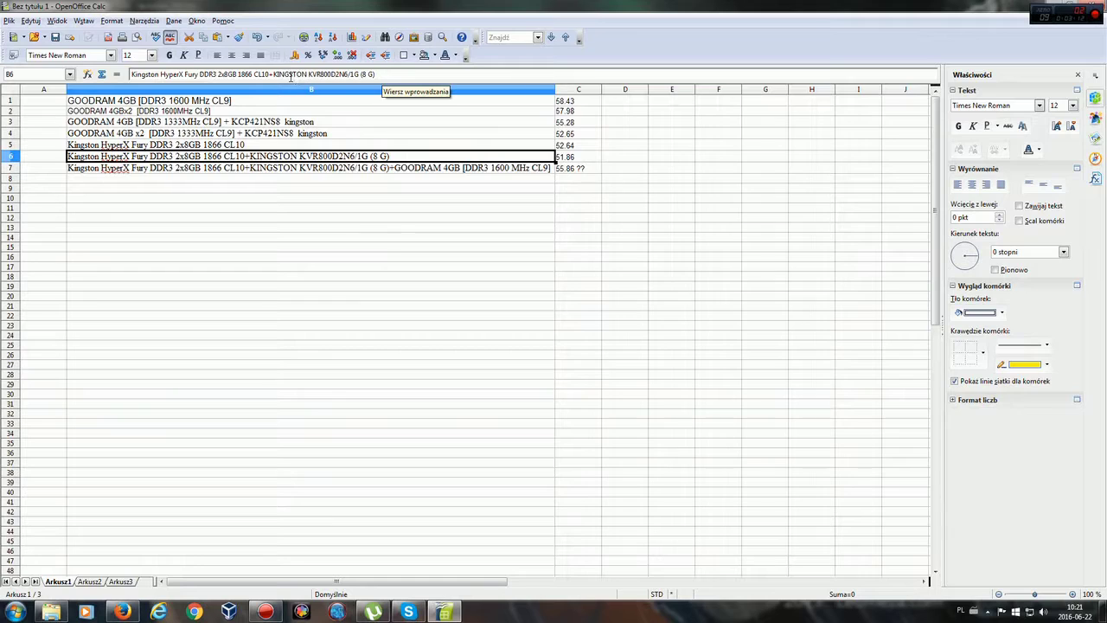
{"action": "left_click_drag", "start_coordinate": [377, 74], "coordinate": [281, 75]}
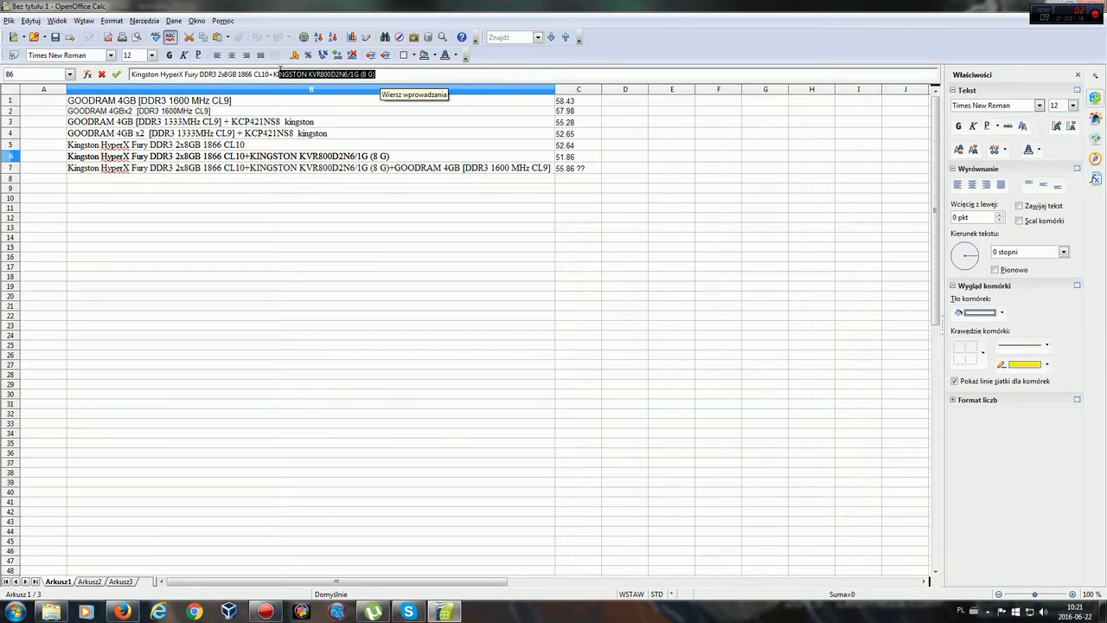
{"action": "left_click_drag", "start_coordinate": [273, 75], "coordinate": [273, 74]}
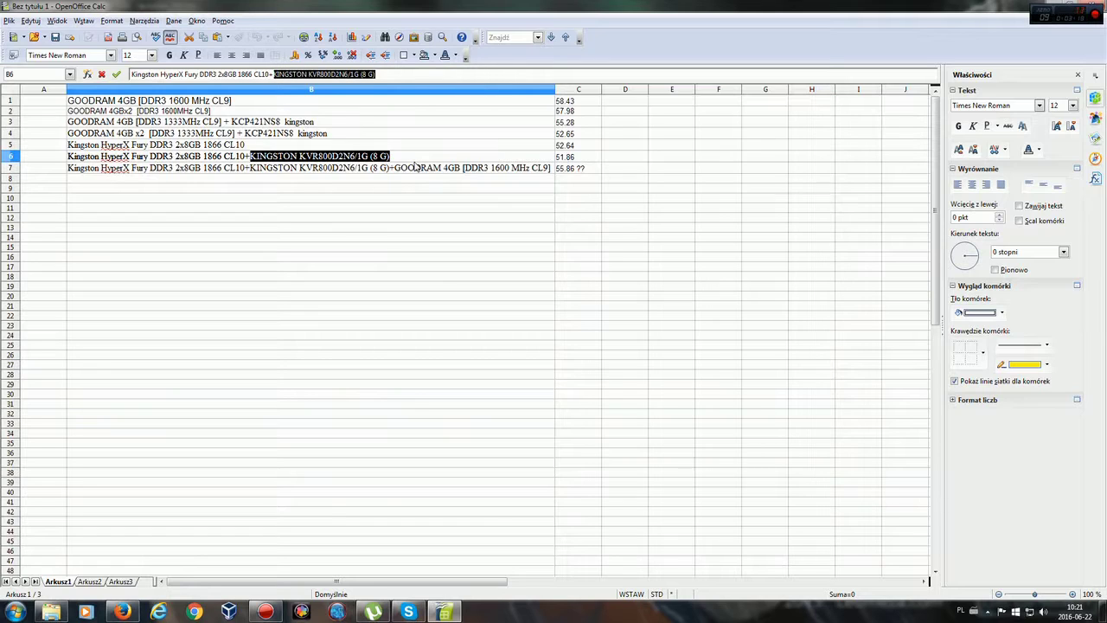
{"action": "key", "text": "ctrl+x"}
{"action": "key", "text": "ctrl+v"}
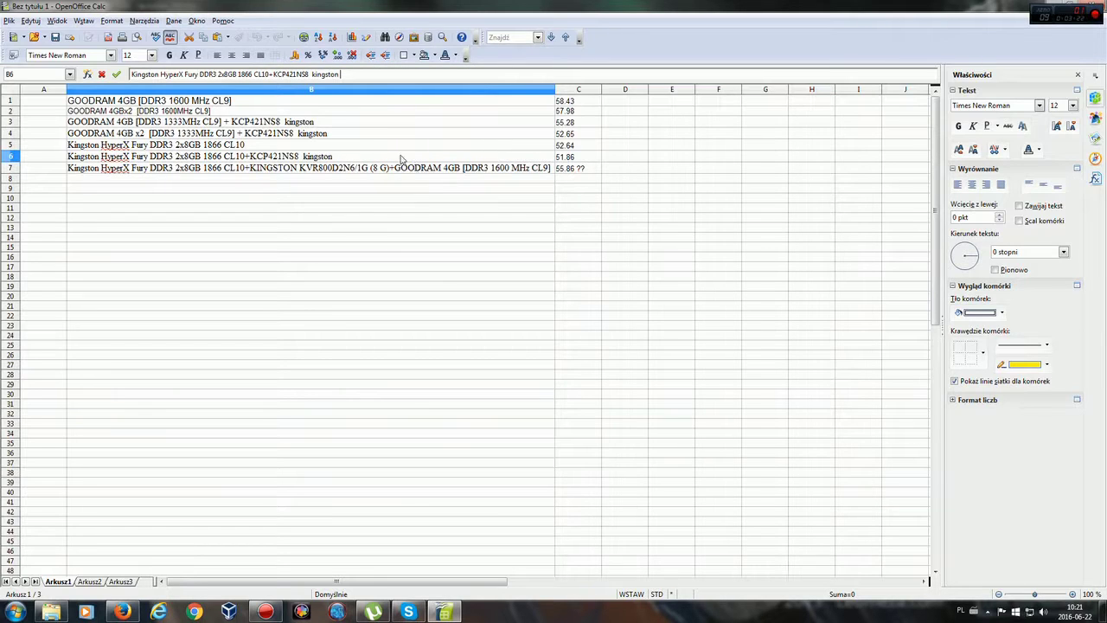
Step: Replace "KINGSTON KVR800D2N6/1G (8 G)+" in the middle of cell B7 with "KCP421NS8 kingston"
{"action": "left_click", "coordinate": [379, 170]}
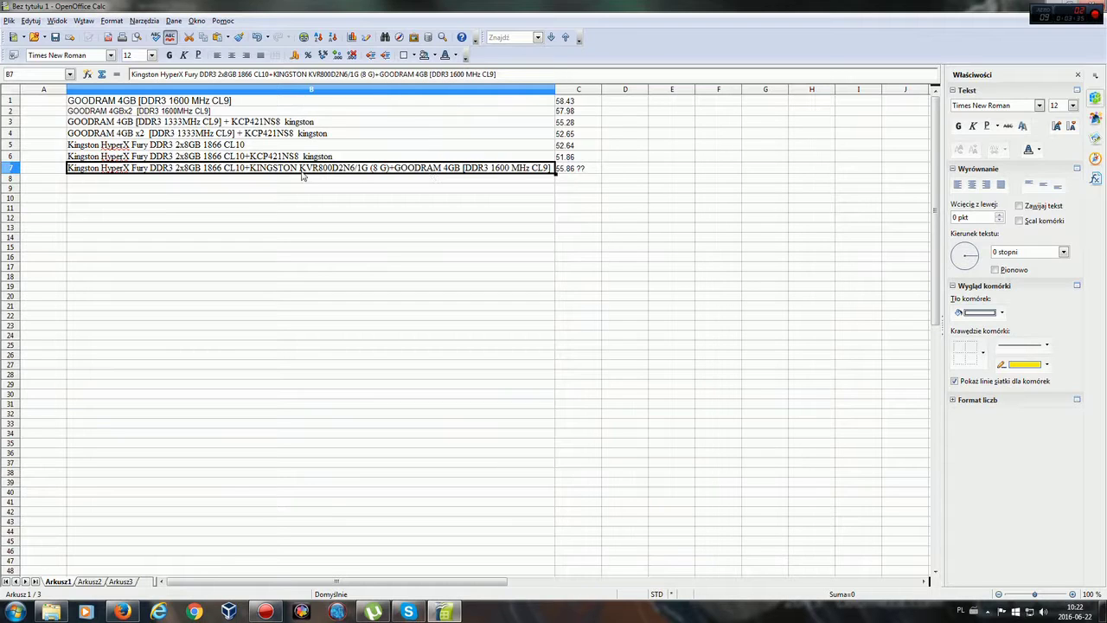
{"action": "left_click", "coordinate": [371, 74]}
{"action": "left_click_drag", "start_coordinate": [379, 74], "coordinate": [273, 74]}
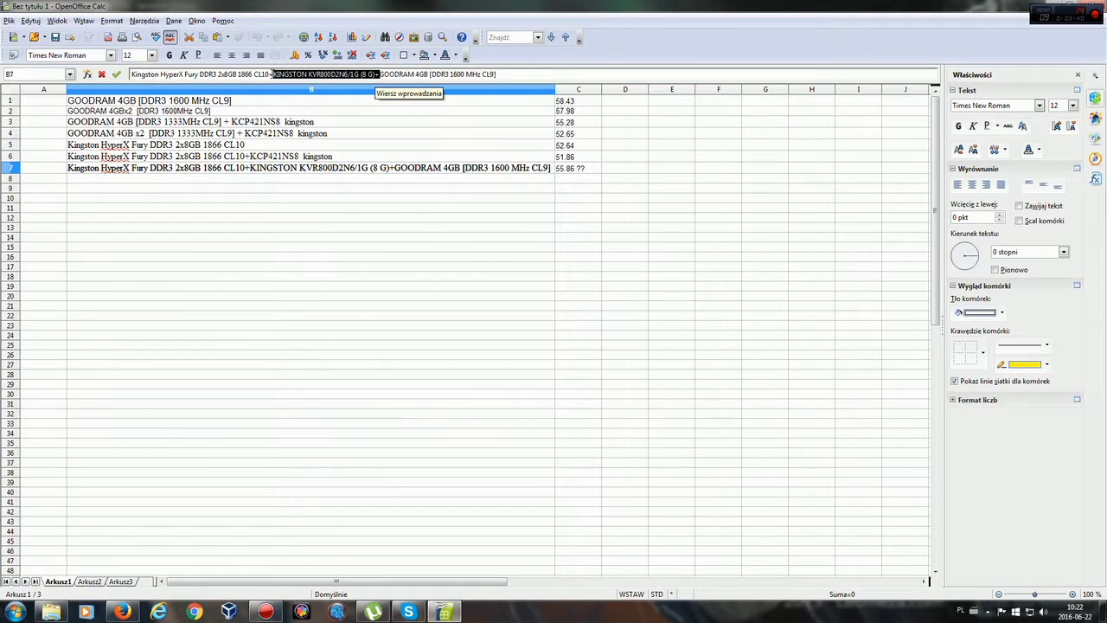
{"action": "key", "text": "Delete"}
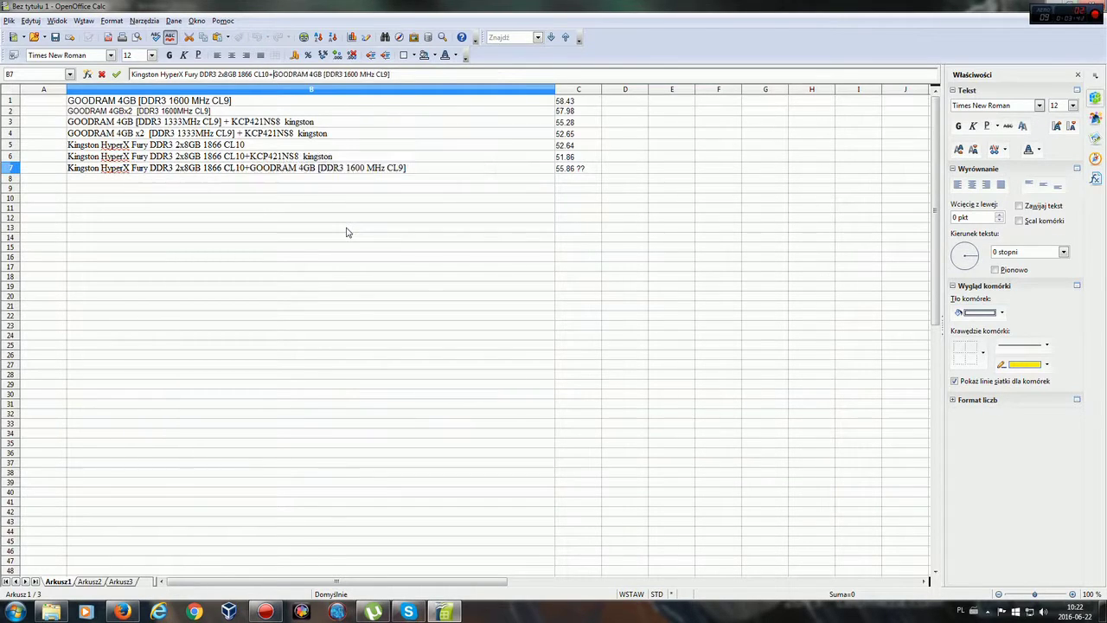
{"action": "key", "text": "ctrl+v"}
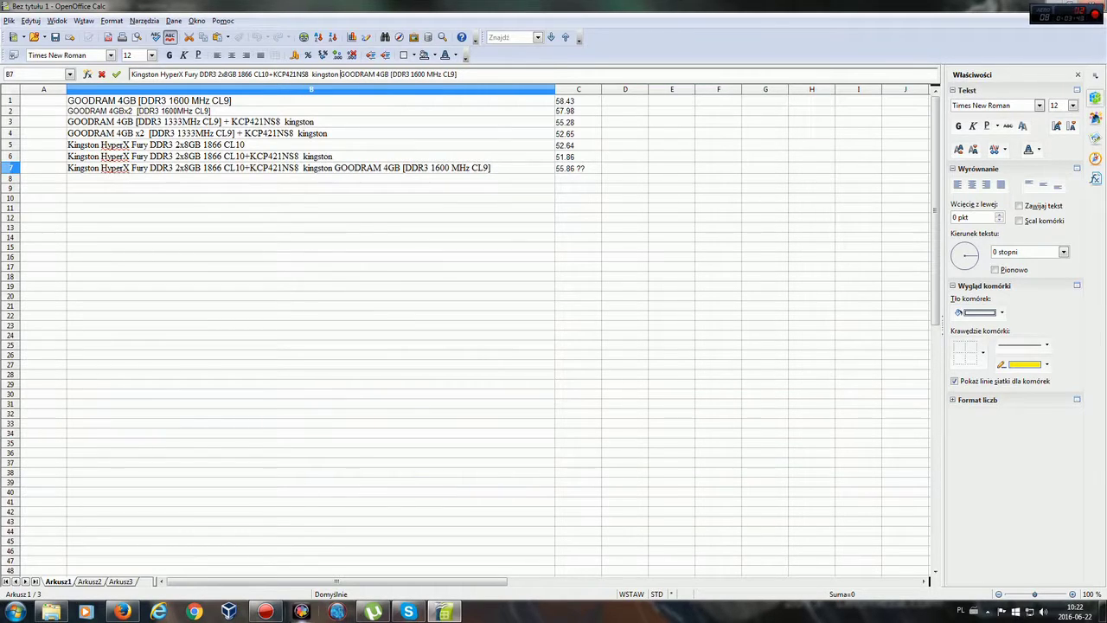
Step: Switch to Firefox and examine the Kingston KCP421NS8/8 specification table on the Sferis page, especially the operating frequency
{"action": "mouse_move", "coordinate": [264, 612]}
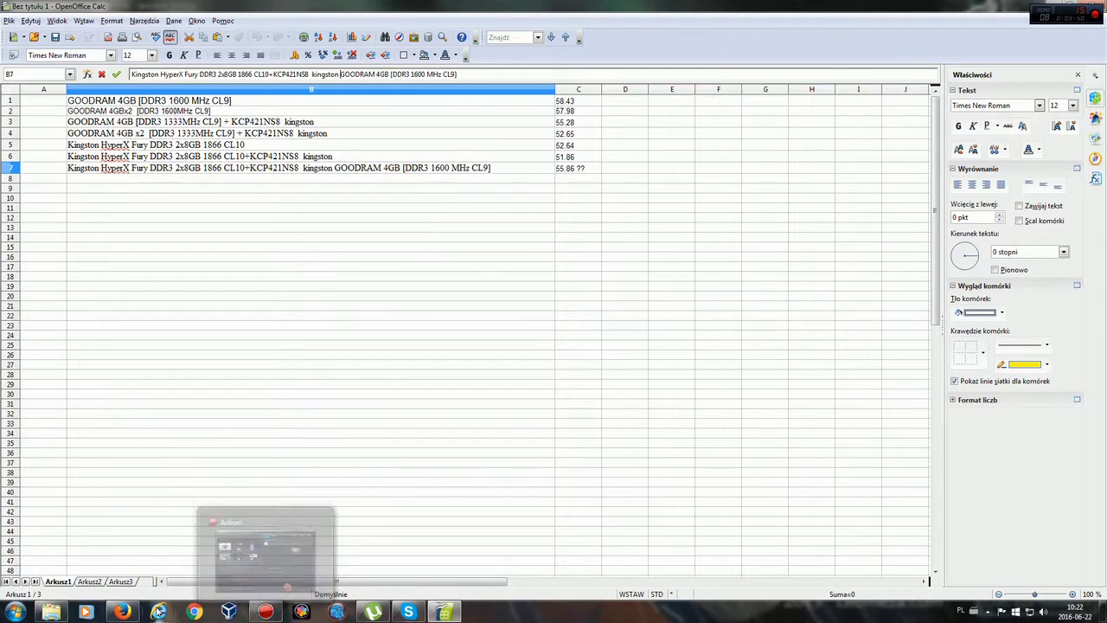
{"action": "left_click", "coordinate": [122, 612]}
{"action": "scroll", "coordinate": [562, 325], "scroll_direction": "down", "scroll_amount": 3}
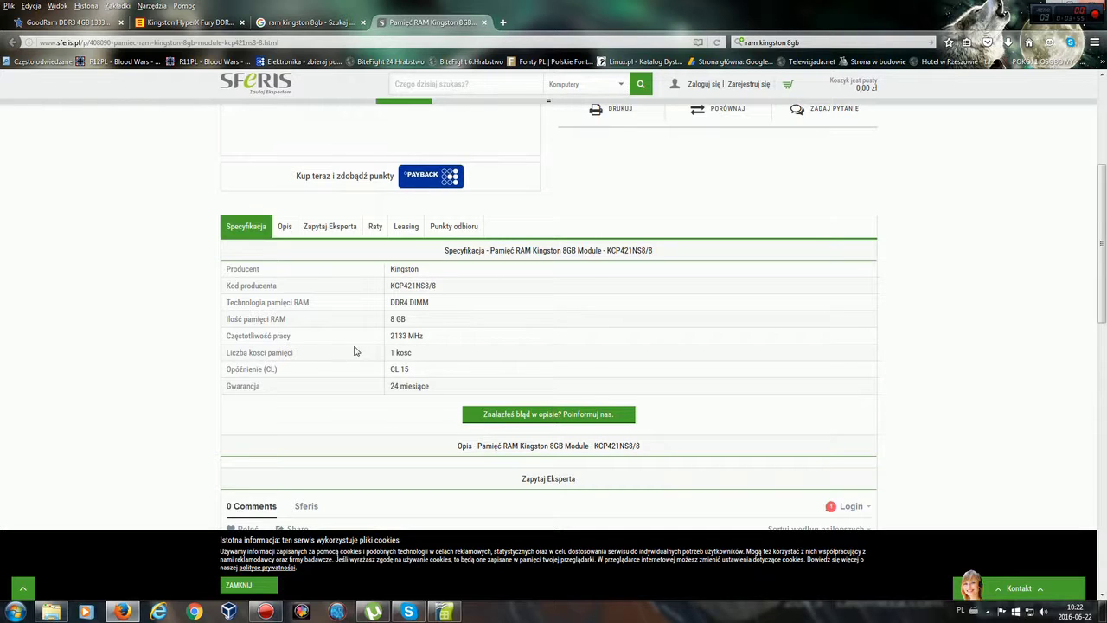
{"action": "left_click_drag", "start_coordinate": [426, 341], "coordinate": [378, 338]}
{"action": "scroll", "coordinate": [423, 384], "scroll_direction": "up", "scroll_amount": 3}
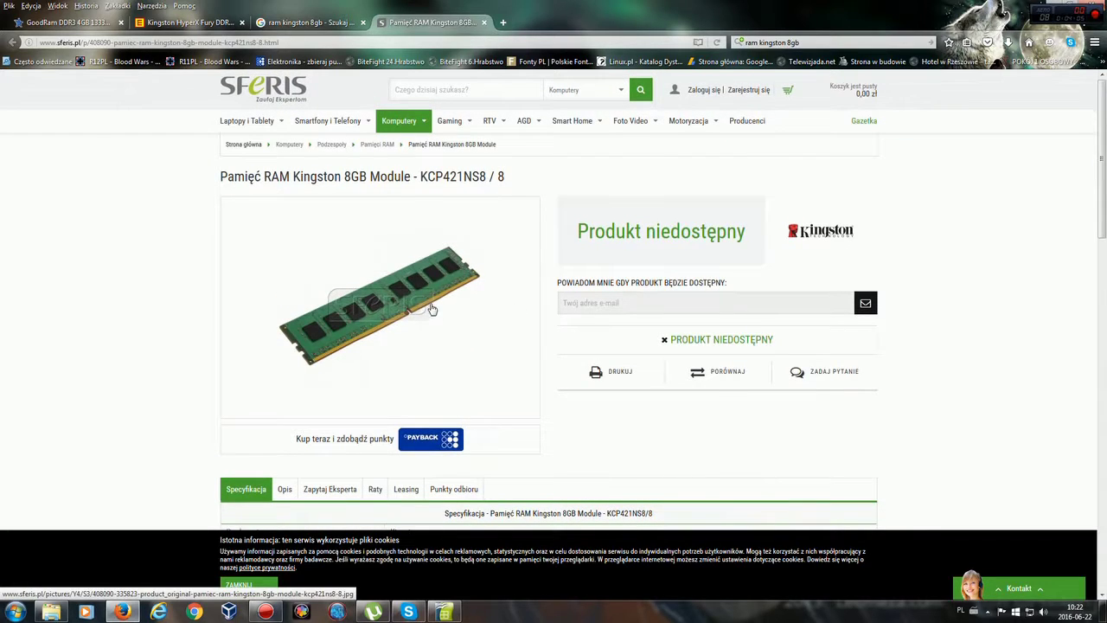
Step: Examine the Kingston HyperX Fury DDR3 memory's capacity, dual configuration and frequency on the RTV Euro AGD page, and return to the Calc spreadsheet
{"action": "key", "text": "ctrl+shift+Tab"}
{"action": "key", "text": "ctrl+shift+Tab"}
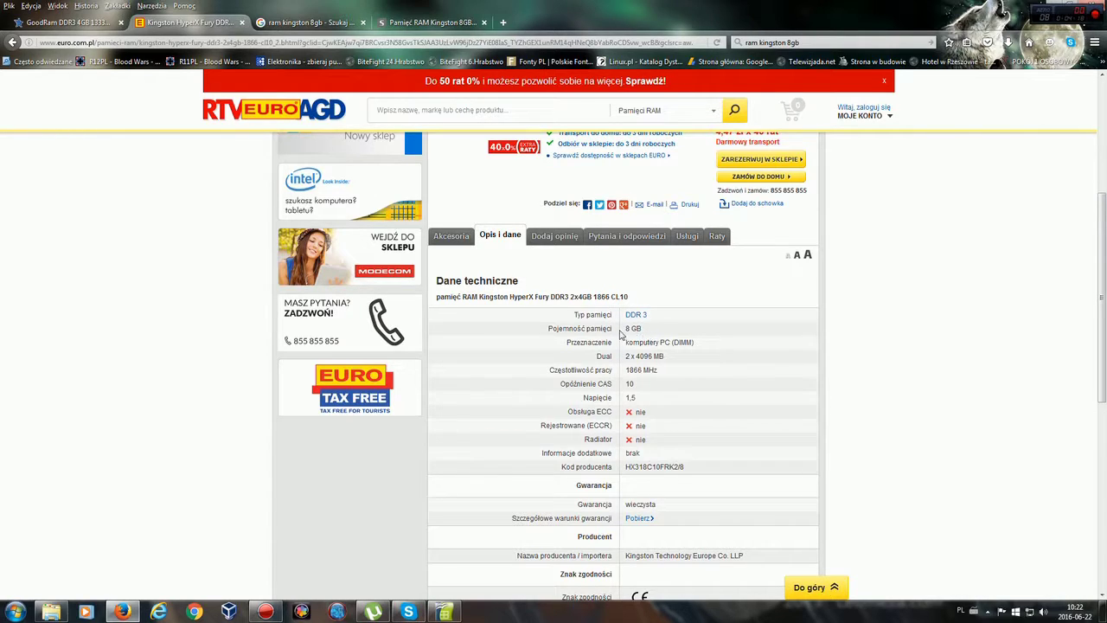
{"action": "left_click_drag", "start_coordinate": [662, 333], "coordinate": [603, 328]}
{"action": "left_click_drag", "start_coordinate": [680, 360], "coordinate": [621, 361]}
{"action": "scroll", "coordinate": [667, 389], "scroll_direction": "down", "scroll_amount": 2}
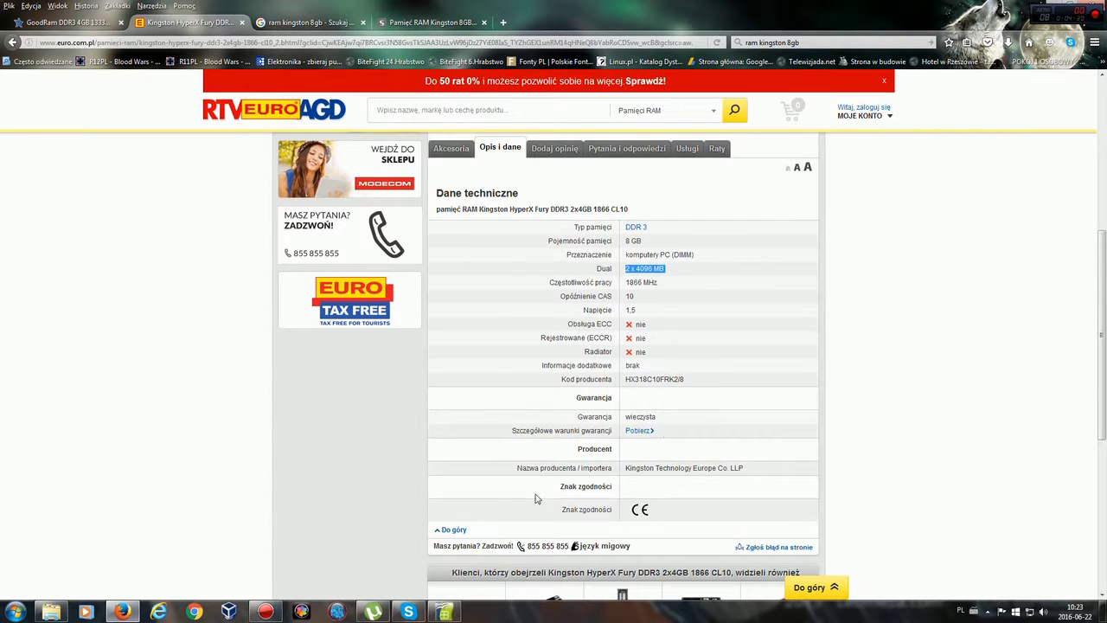
{"action": "scroll", "coordinate": [402, 458], "scroll_direction": "down", "scroll_amount": 3}
{"action": "scroll", "coordinate": [402, 457], "scroll_direction": "up", "scroll_amount": 7}
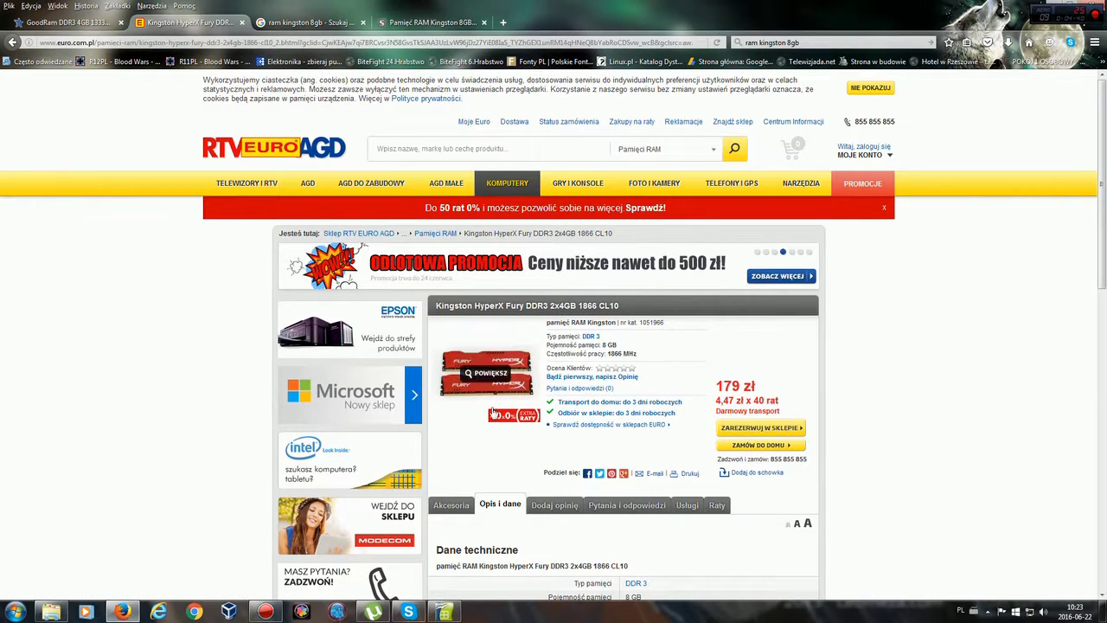
{"action": "scroll", "coordinate": [655, 386], "scroll_direction": "down", "scroll_amount": 4}
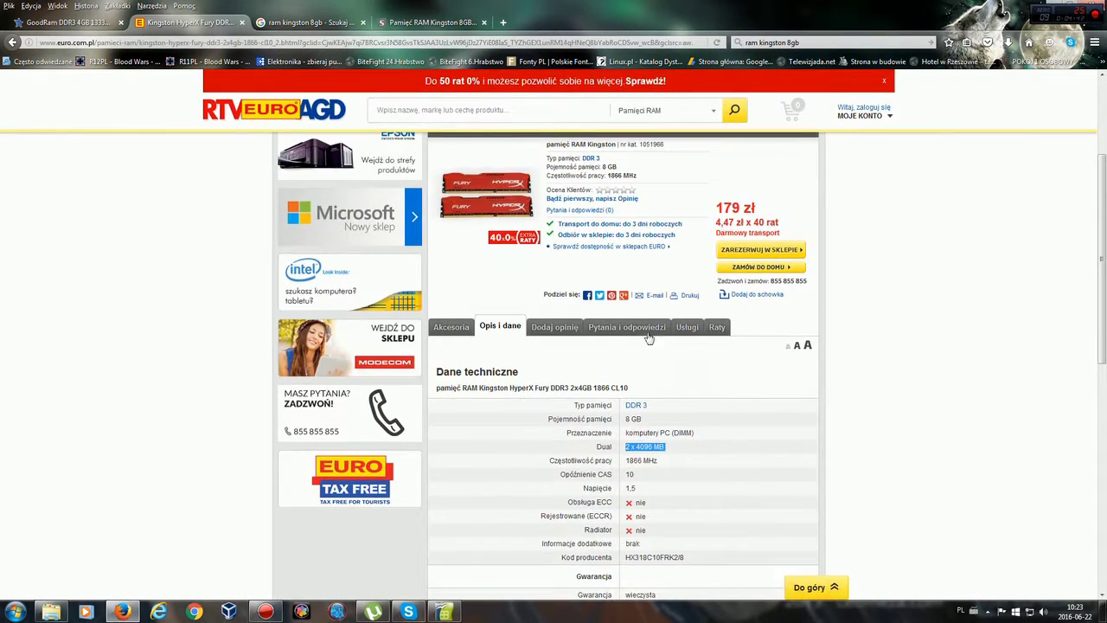
{"action": "left_click_drag", "start_coordinate": [643, 181], "coordinate": [547, 144]}
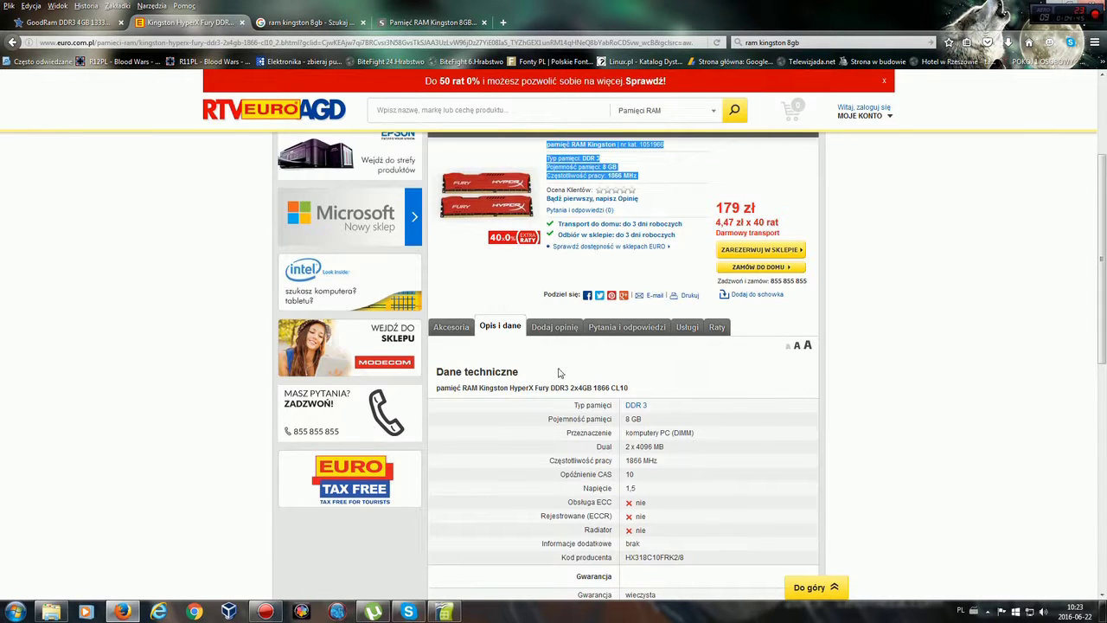
{"action": "left_click", "coordinate": [443, 611]}
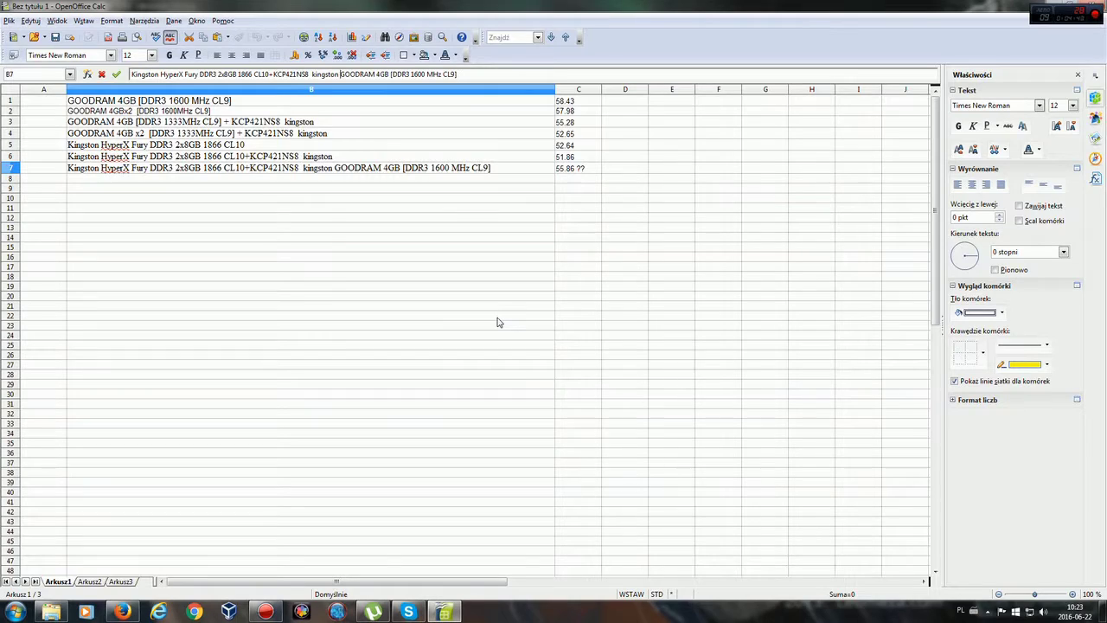